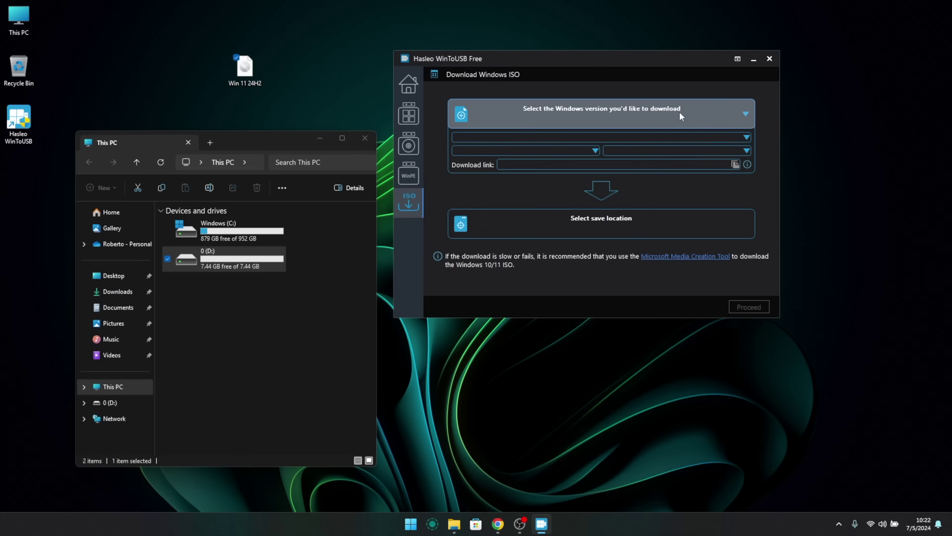
Step: Choose Windows 11 from the version dropdown on the Download Windows ISO page
left_click(681, 116)
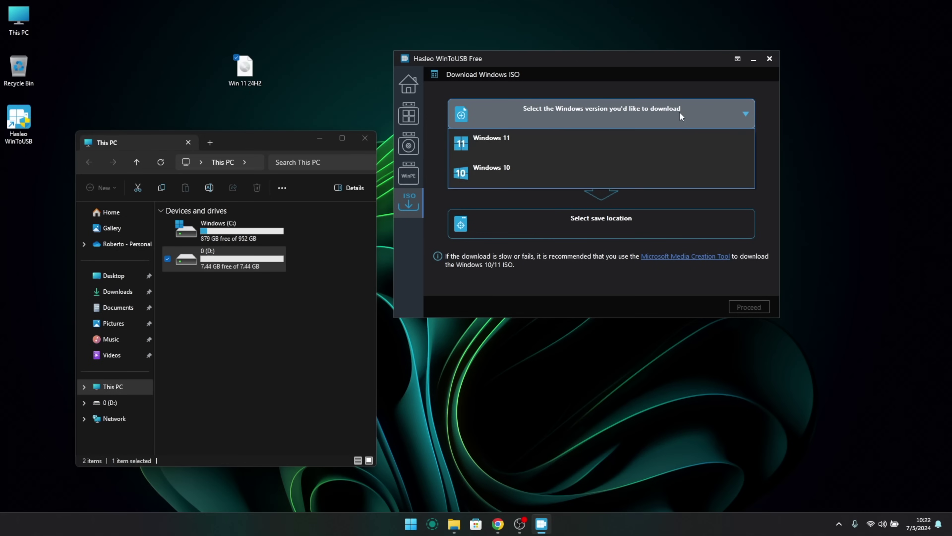
left_click(512, 145)
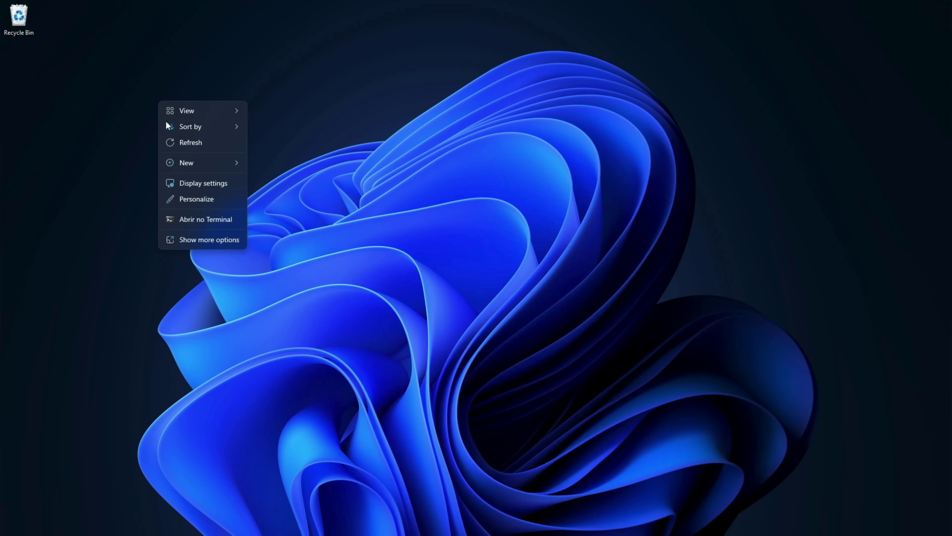
Step: Go to Personalize > Themes and follow the Activate now notice toward activating Windows
left_click(196, 199)
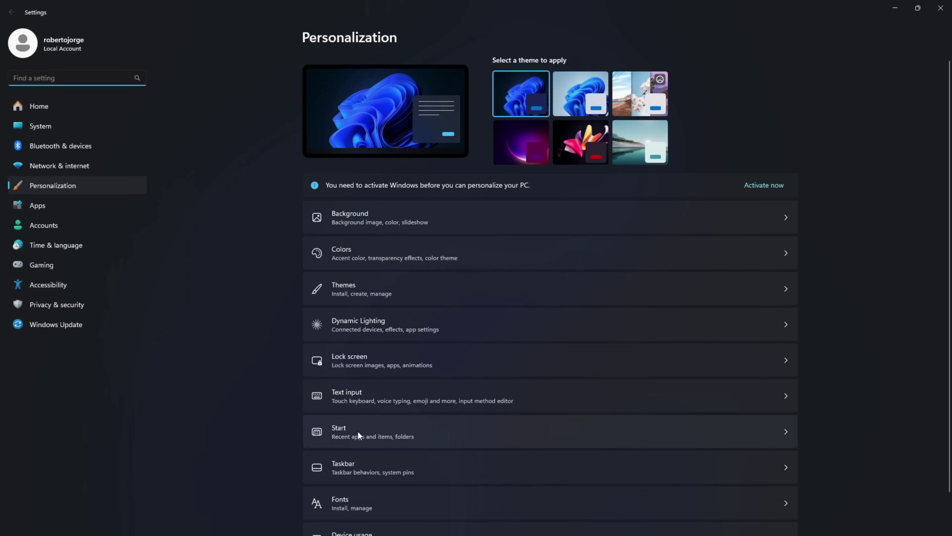
left_click(358, 292)
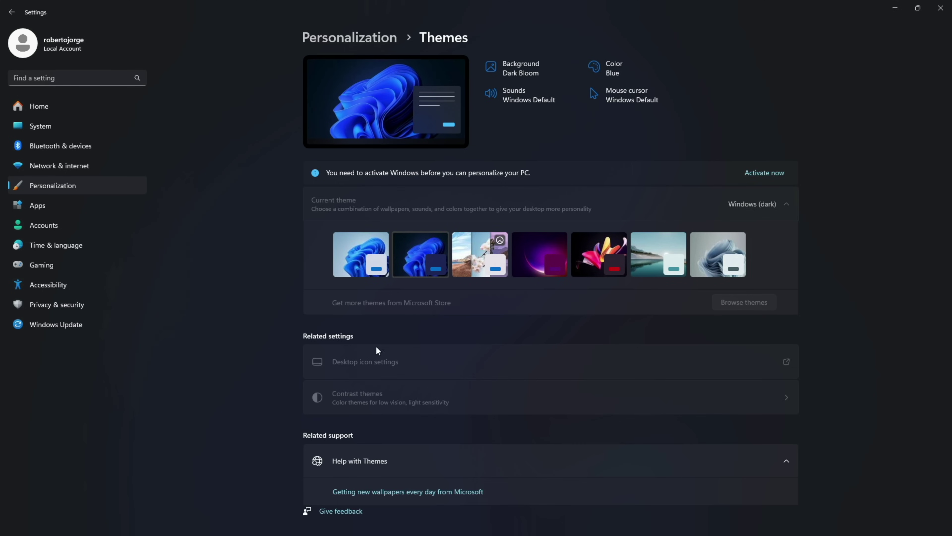
left_click(765, 172)
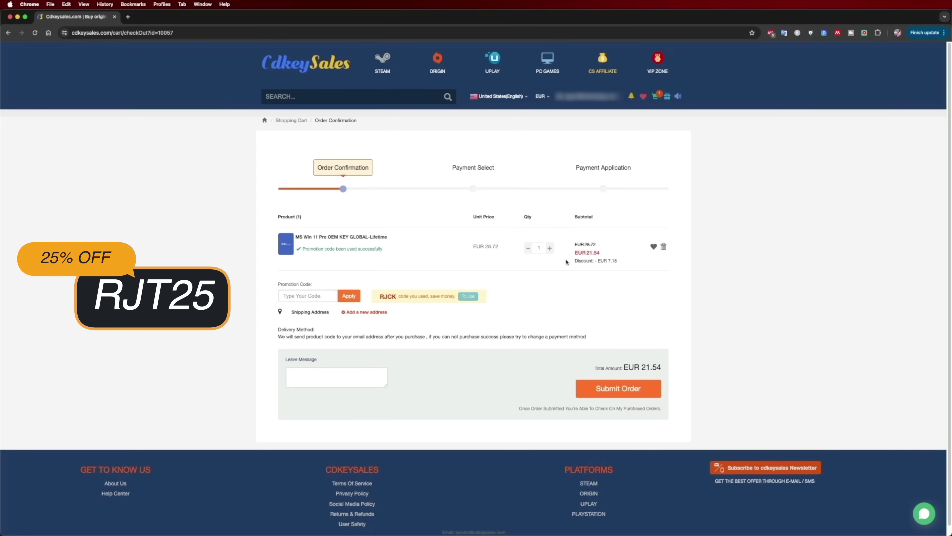
Step: Submit the Windows 11 Pro OEM key order and bring up the purchased key's menu
left_click(622, 366)
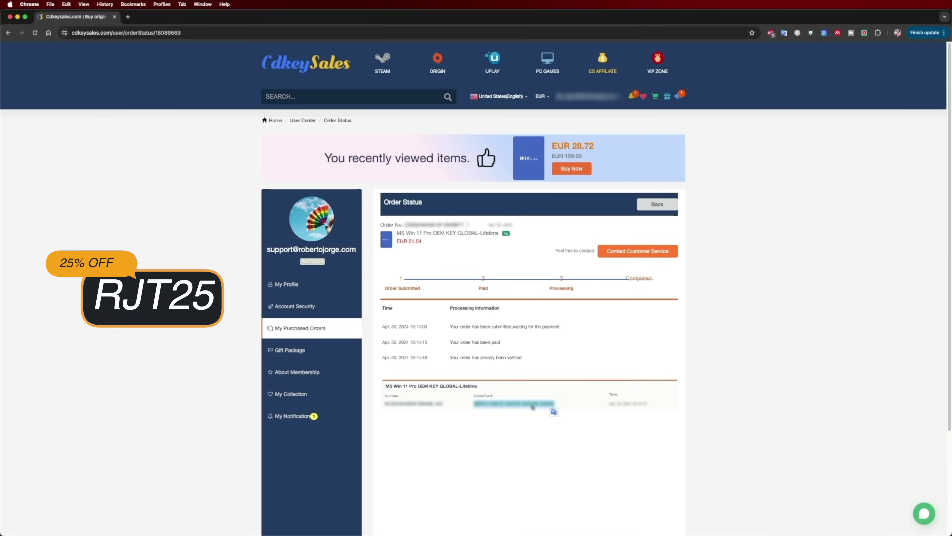
right_click(527, 404)
Step: Copy the purchased key and paste it as the new Windows 11 Pro product key
left_click(547, 420)
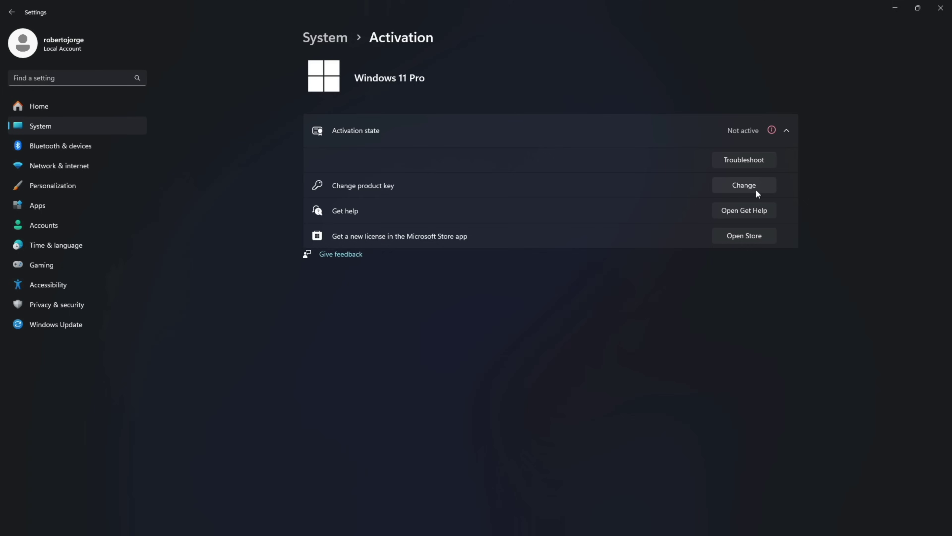
left_click(757, 191)
right_click(441, 280)
left_click(441, 283)
left_click(562, 319)
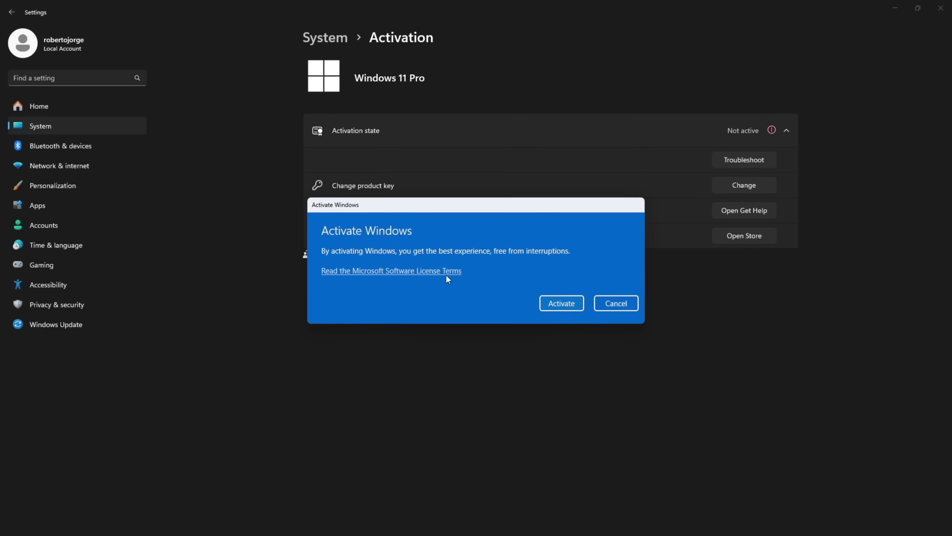
Step: Enable the Control Panel desktop icon in Desktop icon settings and apply
left_click(623, 296)
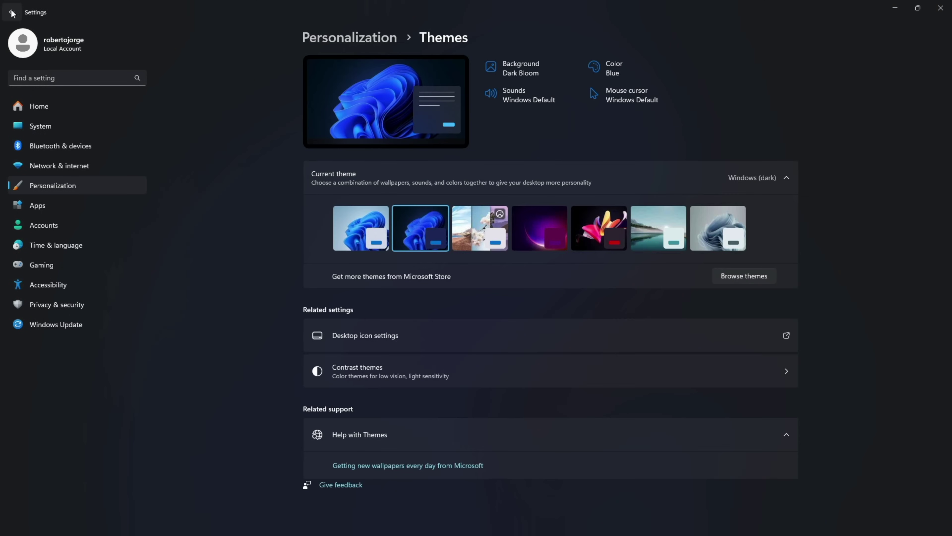
left_click(365, 335)
left_click(192, 149)
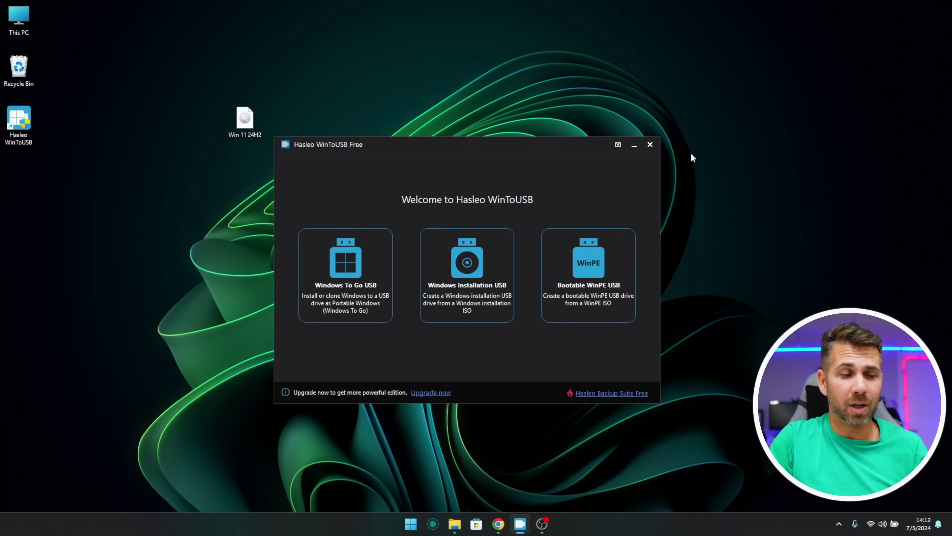
Step: On hasleo.com, open the WinToUSB product page and view its Free/Professional/Enterprise comparison
left_click(502, 522)
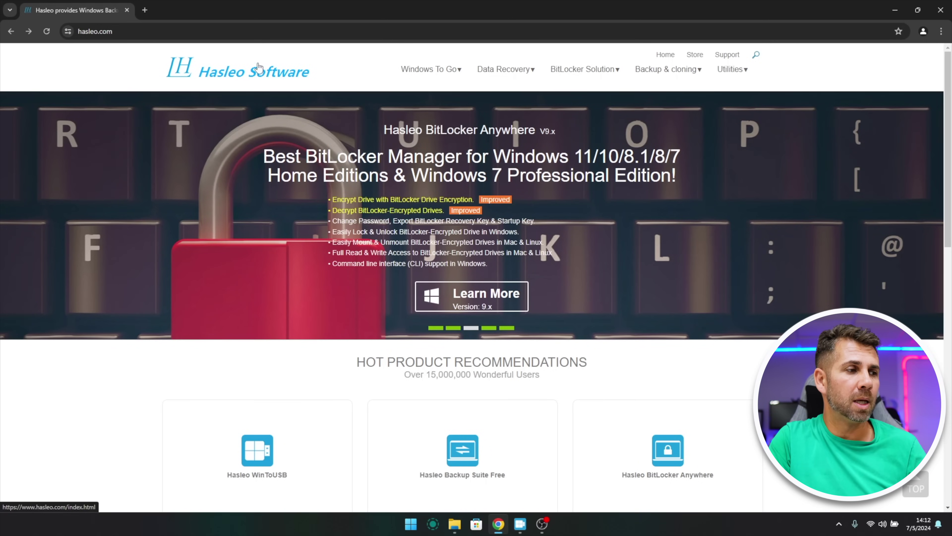
scroll(292, 120, "down", 3)
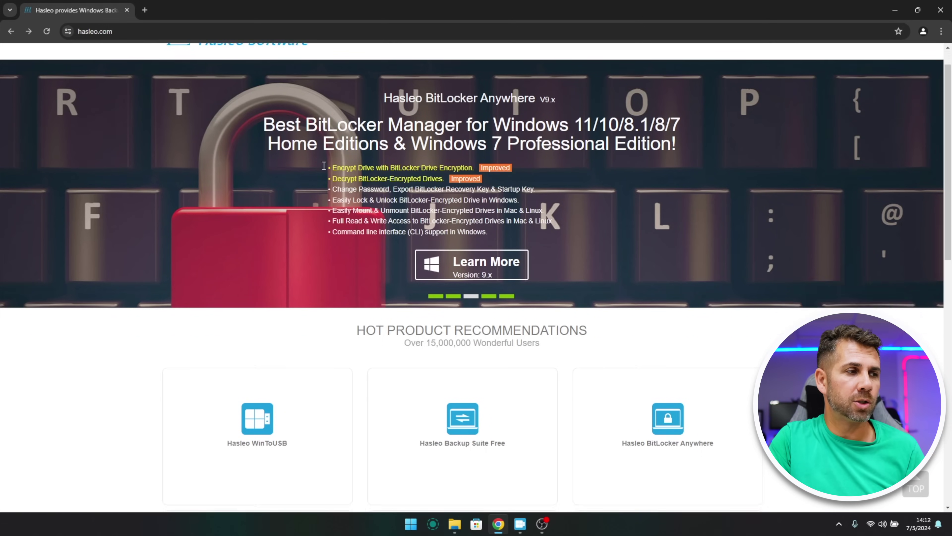
scroll(296, 142, "up", 3)
scroll(304, 183, "down", 6)
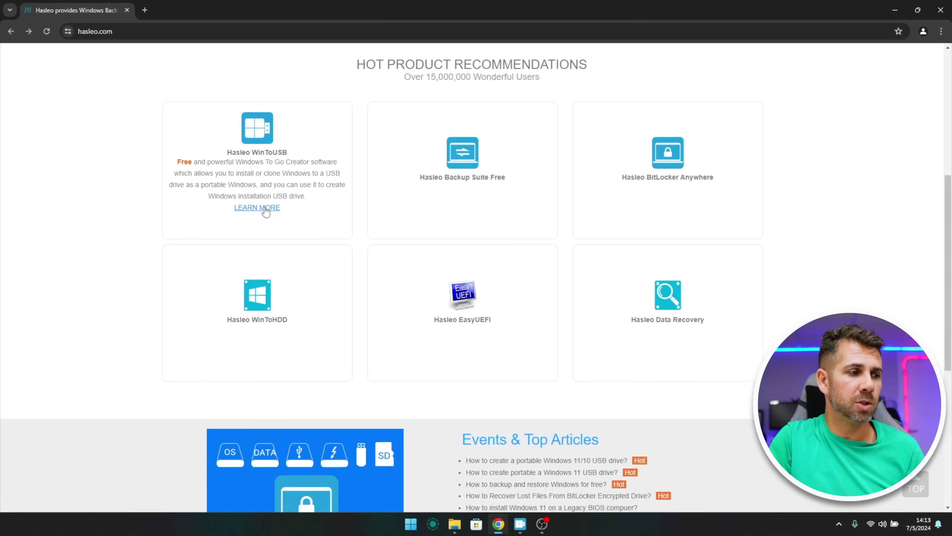
left_click(265, 208)
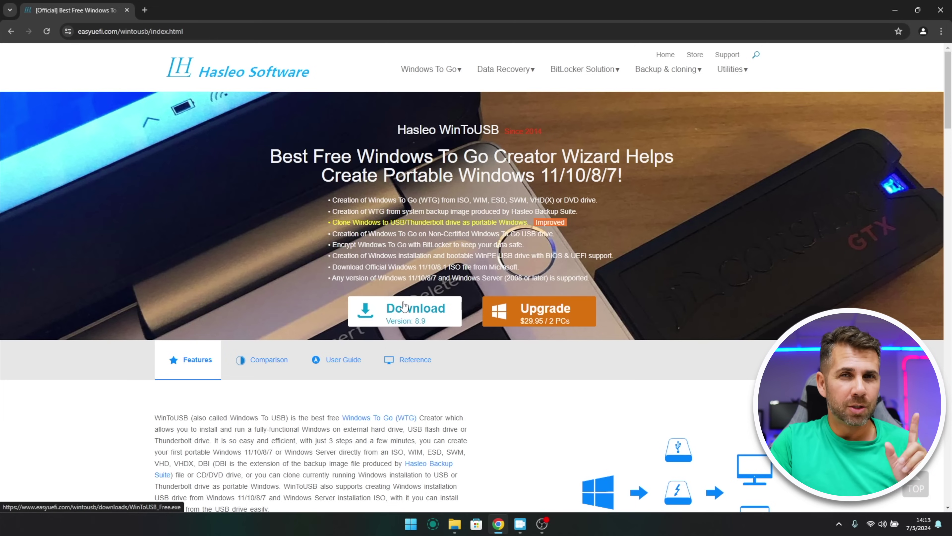
left_click(278, 361)
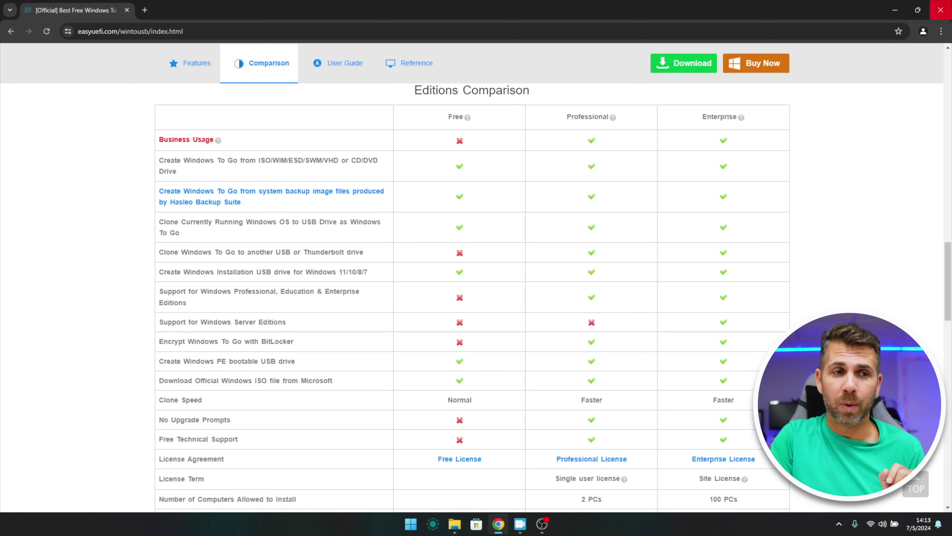
Step: Minimize Chrome and drag the WinToUSB window higher on the desktop
left_click(896, 8)
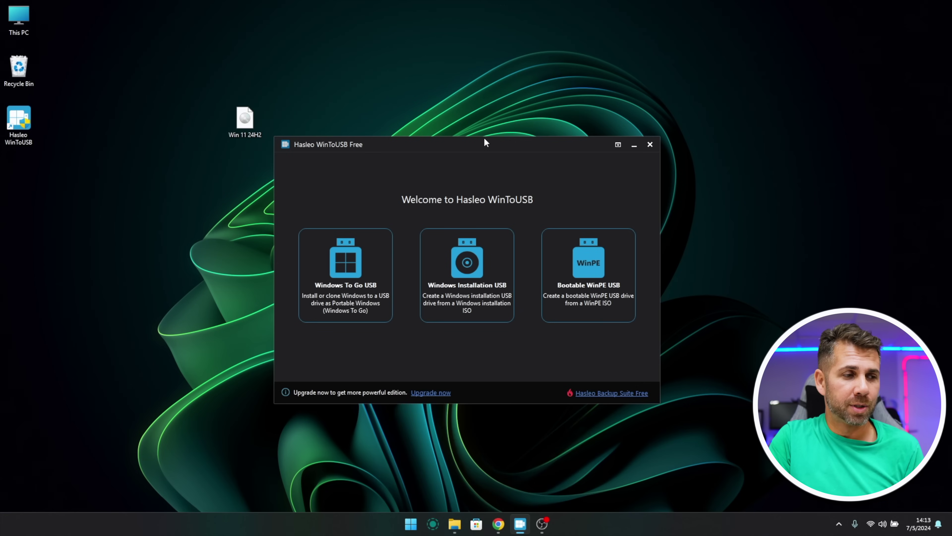
left_click_drag(486, 147, 498, 115)
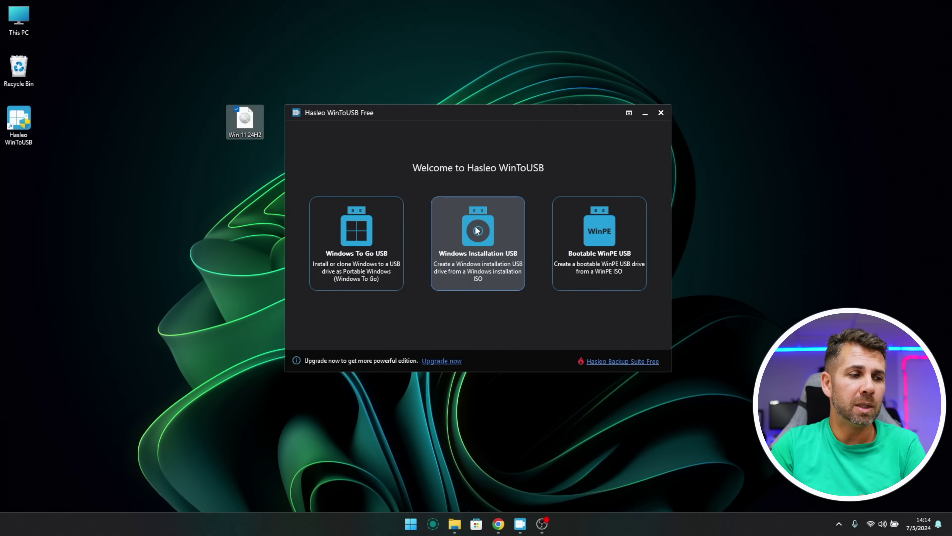
Step: Start a Windows Installation USB using Download Windows ISO as the installation source
left_click(478, 231)
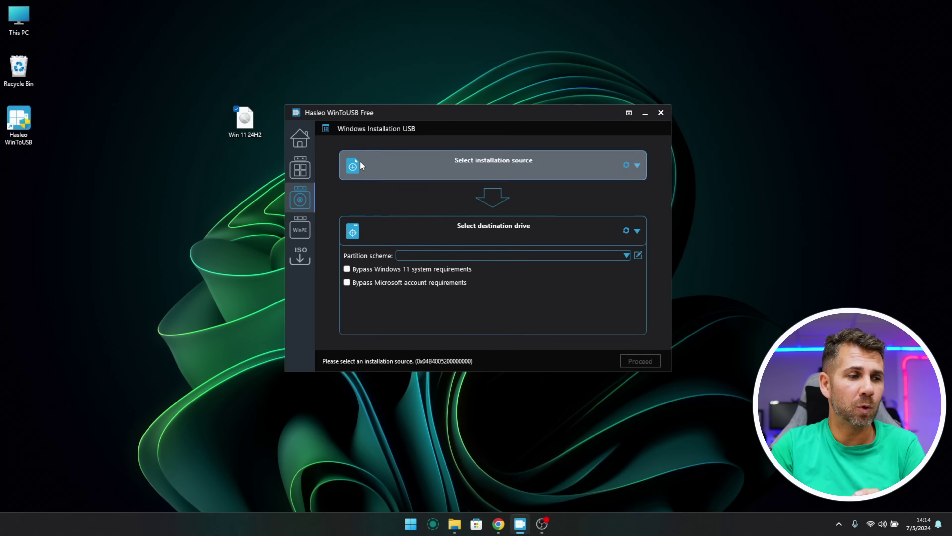
left_click(485, 168)
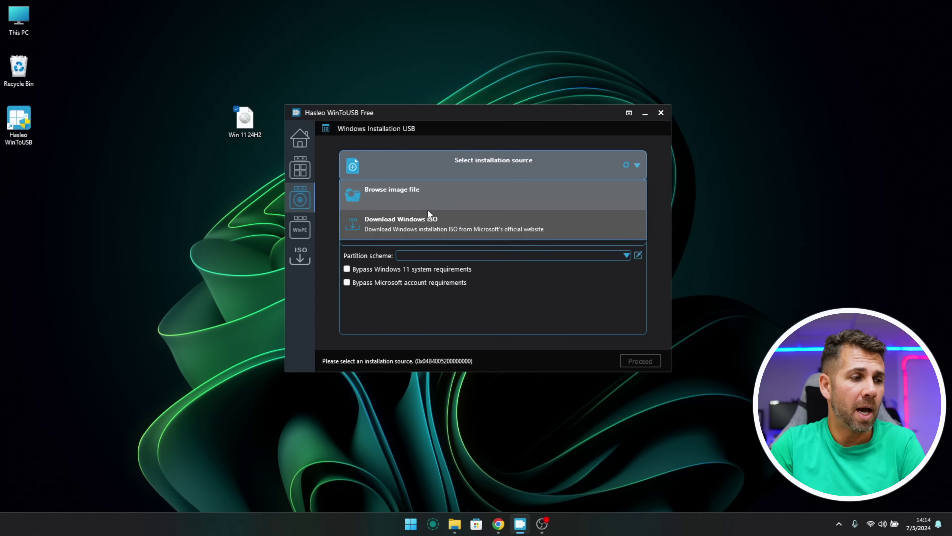
left_click(388, 221)
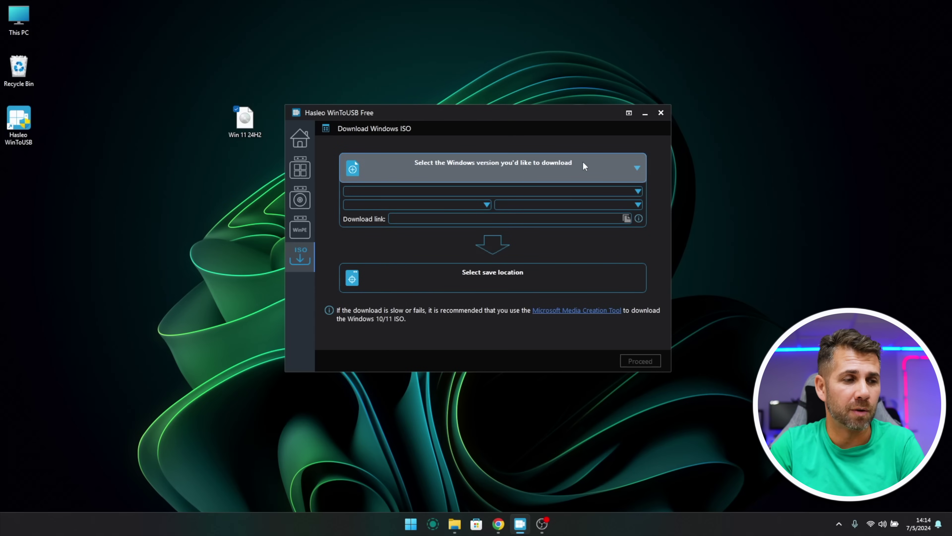
Step: Select Windows 11 as the Windows version to download
left_click(601, 165)
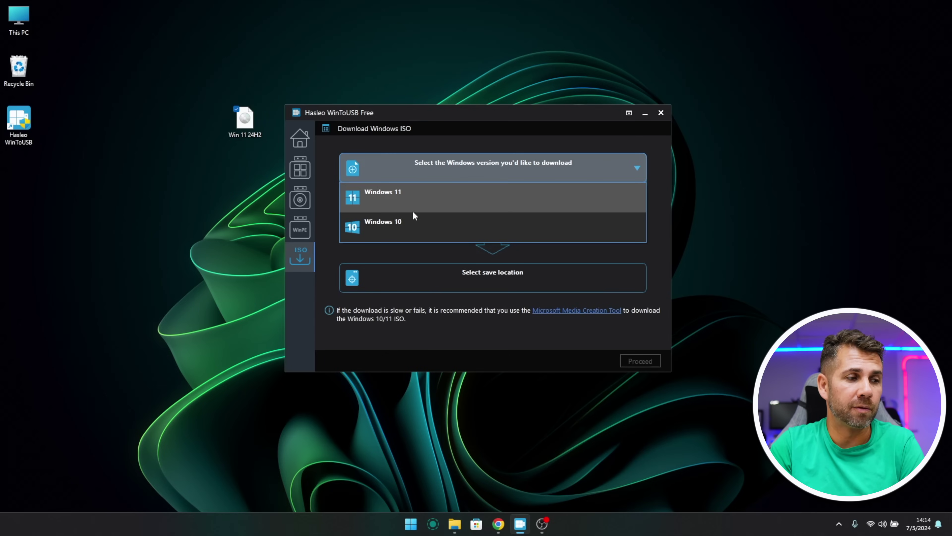
left_click(400, 199)
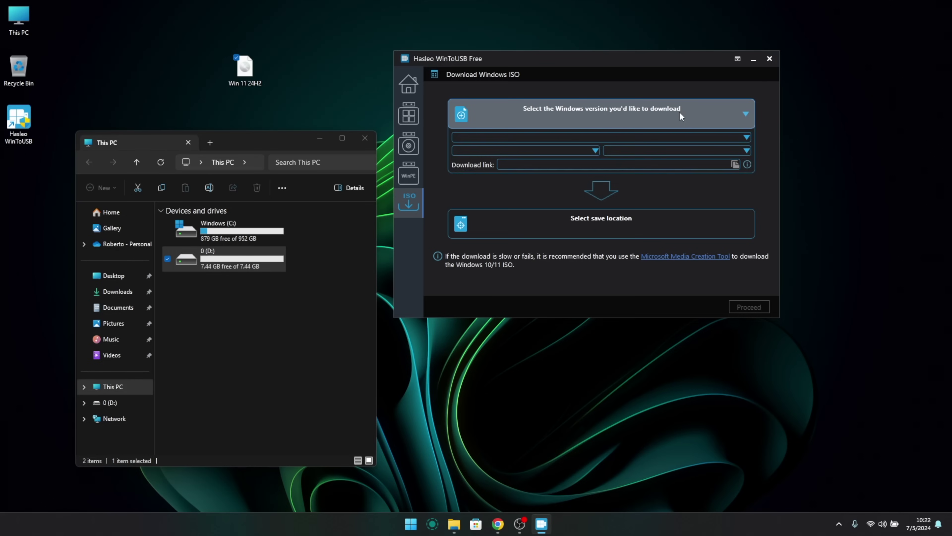
left_click(679, 113)
left_click(512, 142)
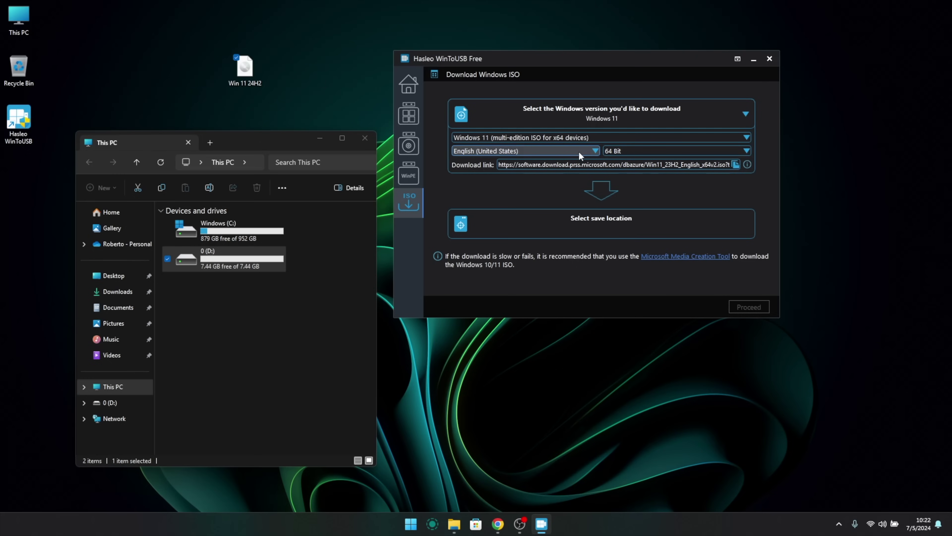
Step: Review the language list, keeping English (United States), and recheck the version dropdown
left_click(592, 149)
scroll(503, 187, "down", 1)
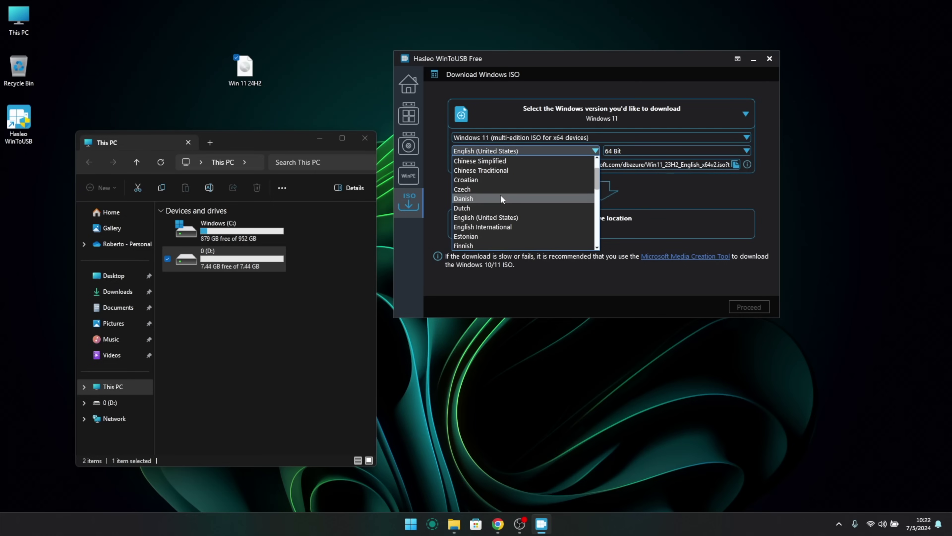
scroll(498, 191, "up", 1)
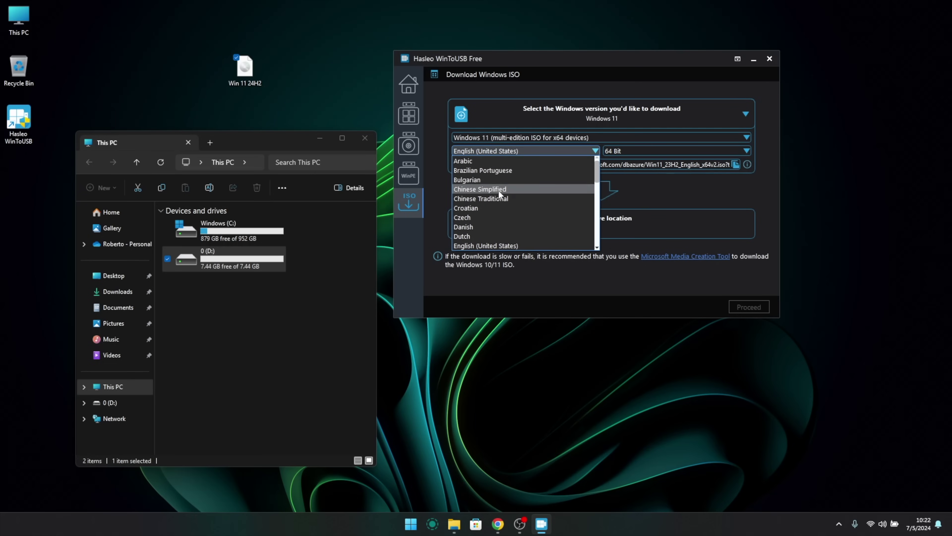
left_click(751, 112)
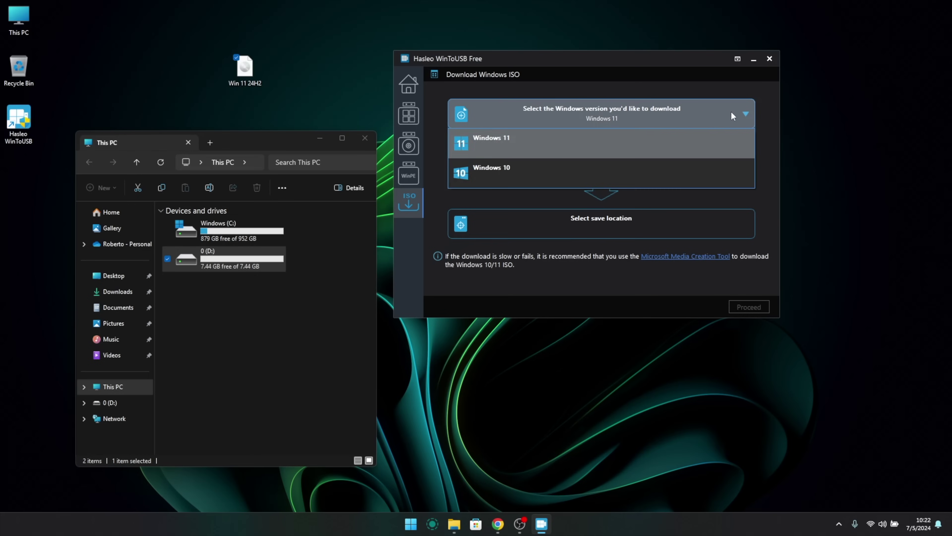
left_click(694, 103)
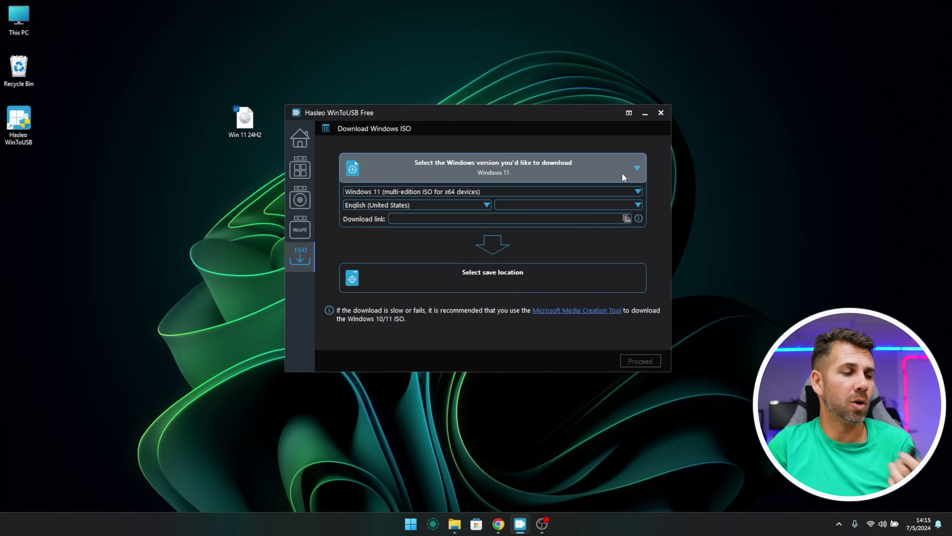
Step: Use the Desktop's Win 11 24H2.ISO as the Windows installation USB source
left_click(299, 199)
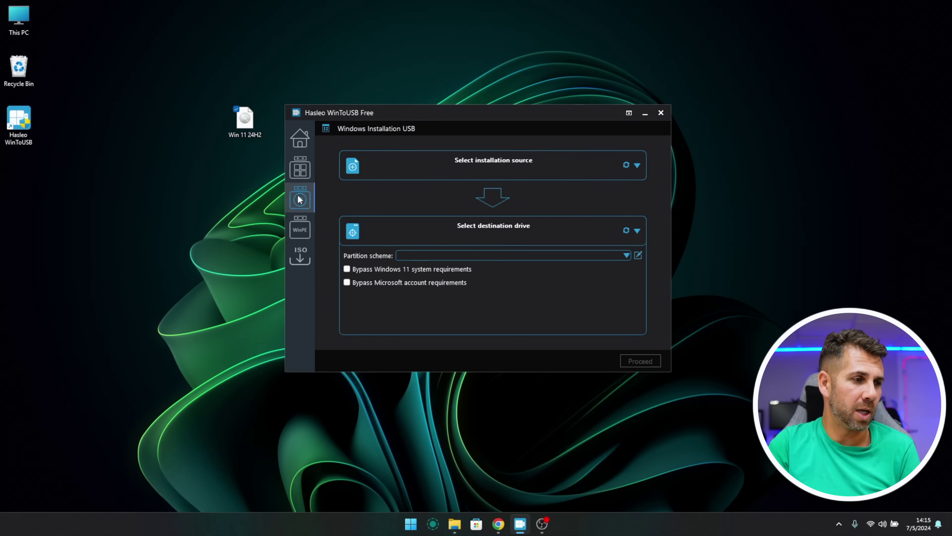
left_click(506, 173)
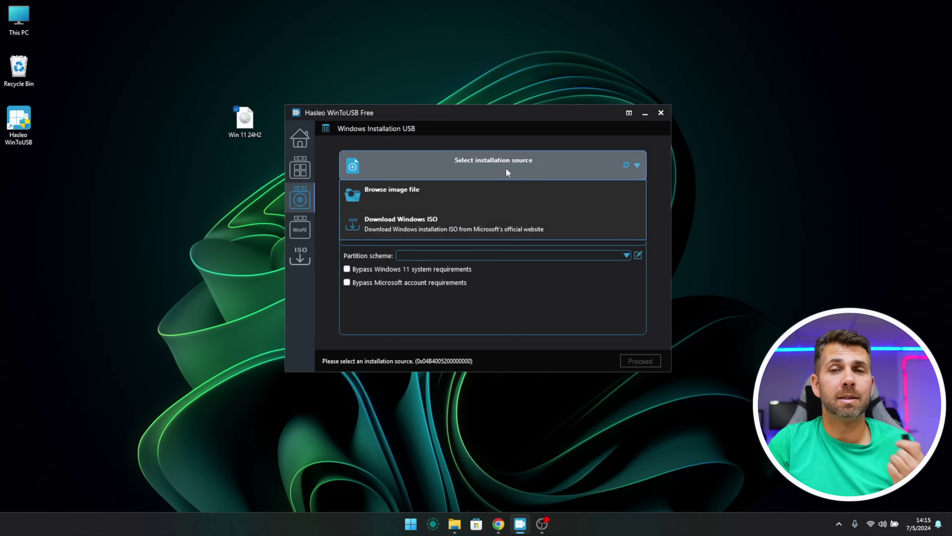
left_click(389, 195)
left_click(409, 191)
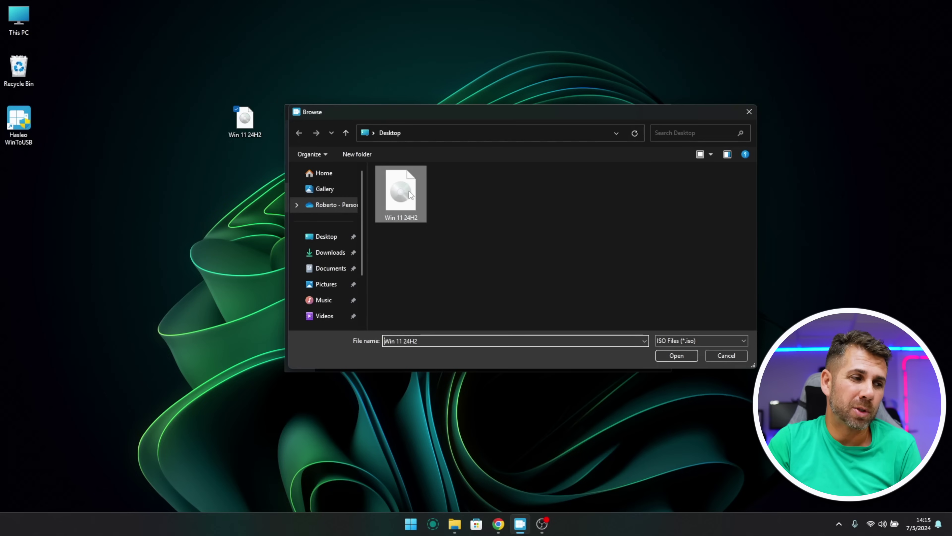
left_click(676, 355)
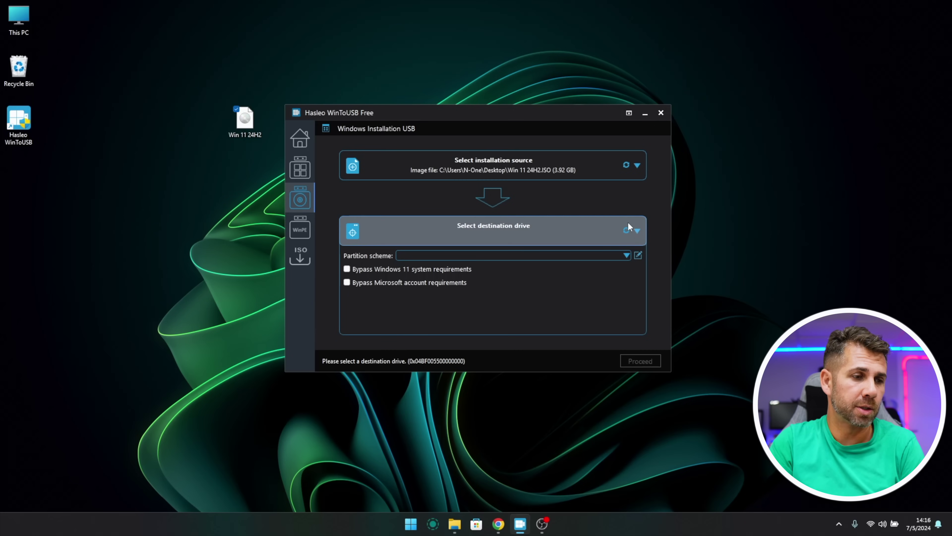
Step: Refresh drives and choose the 7.45 GB Kingston DataTraveler 3.0 with MBR for BIOS and UEFI
left_click(627, 232)
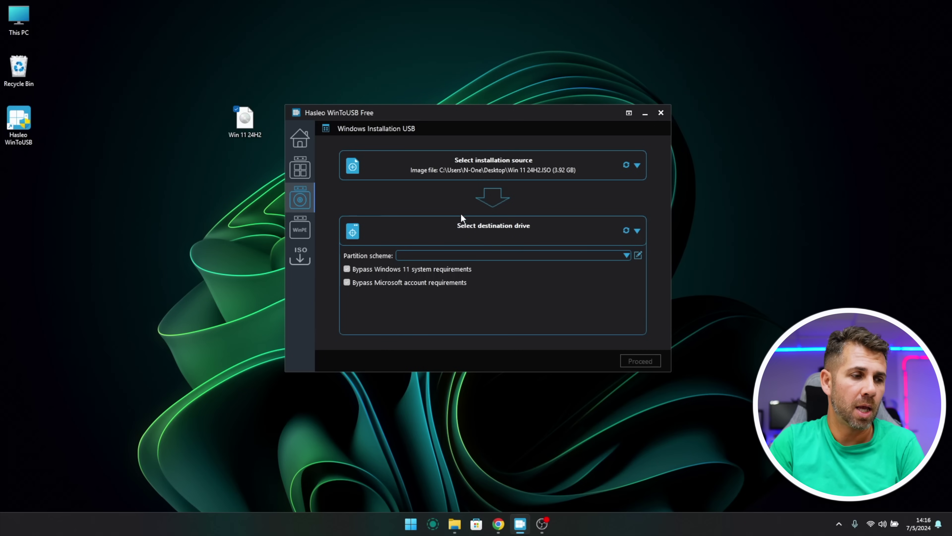
left_click(530, 227)
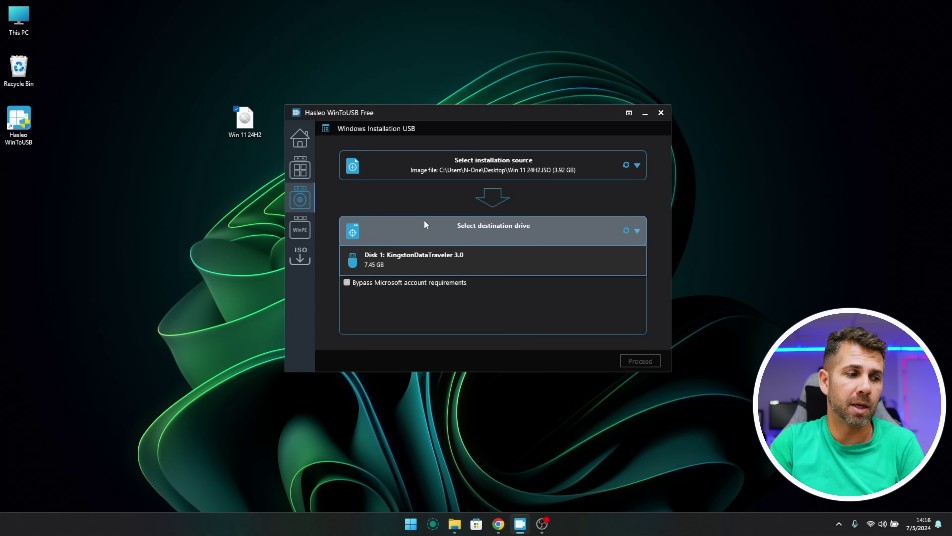
left_click(415, 259)
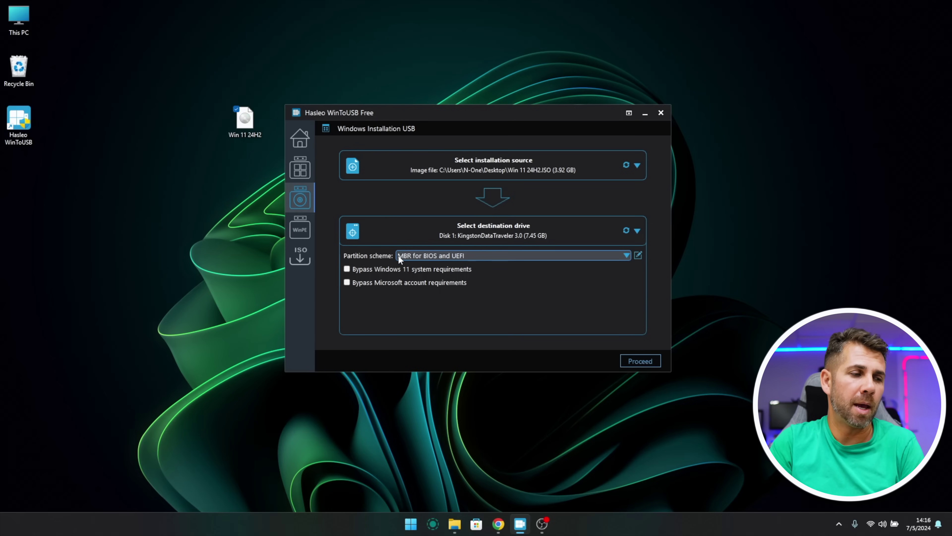
left_click(483, 257)
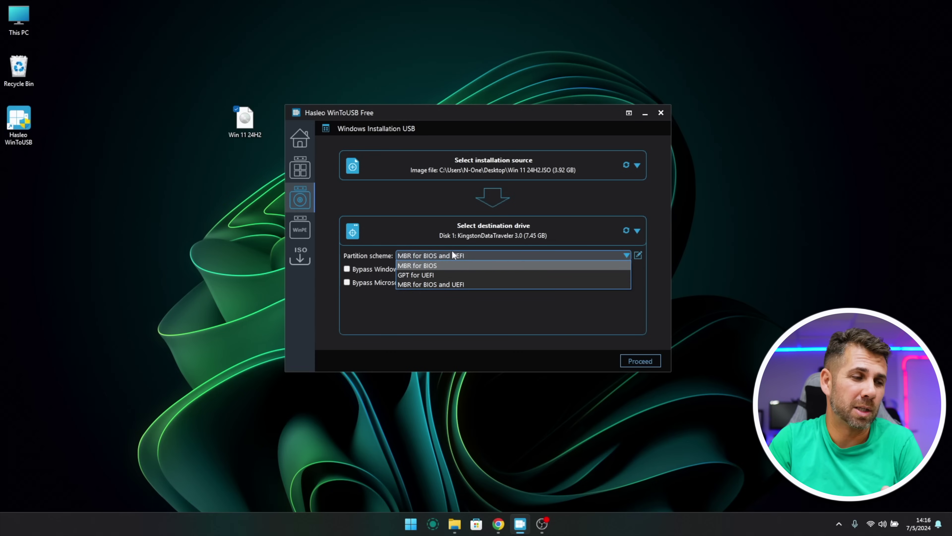
left_click(427, 224)
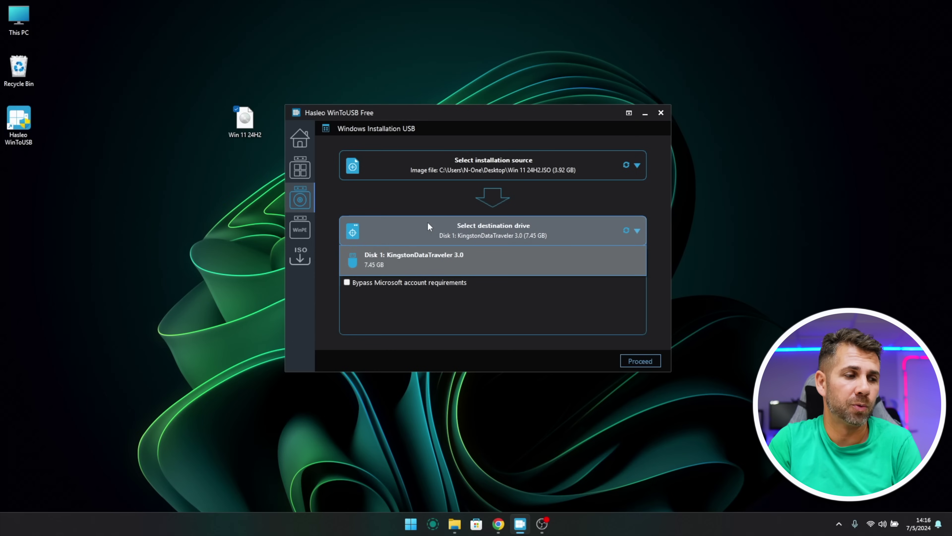
left_click(437, 261)
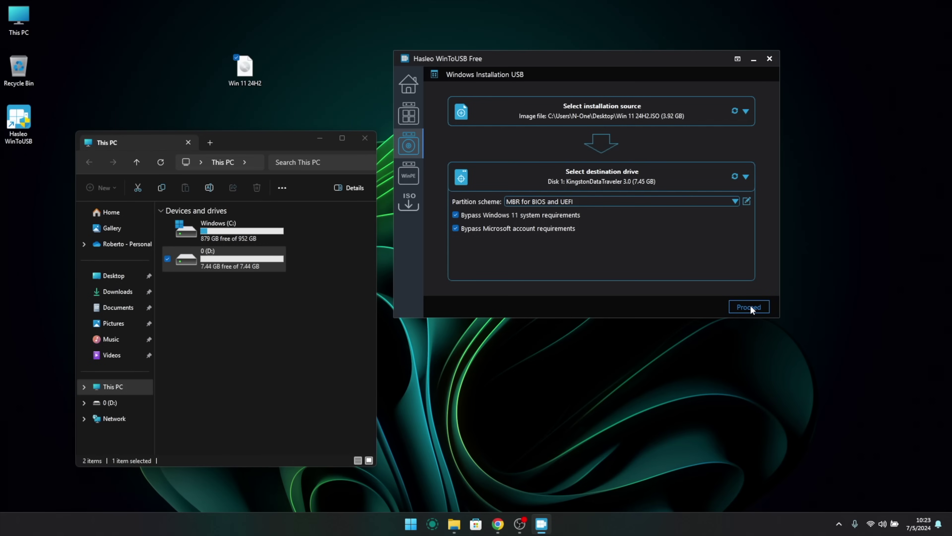
Step: Write the Windows 11 installation USB to the Kingston drive after confirming the format, then refresh File Explorer
left_click(750, 307)
left_click(639, 238)
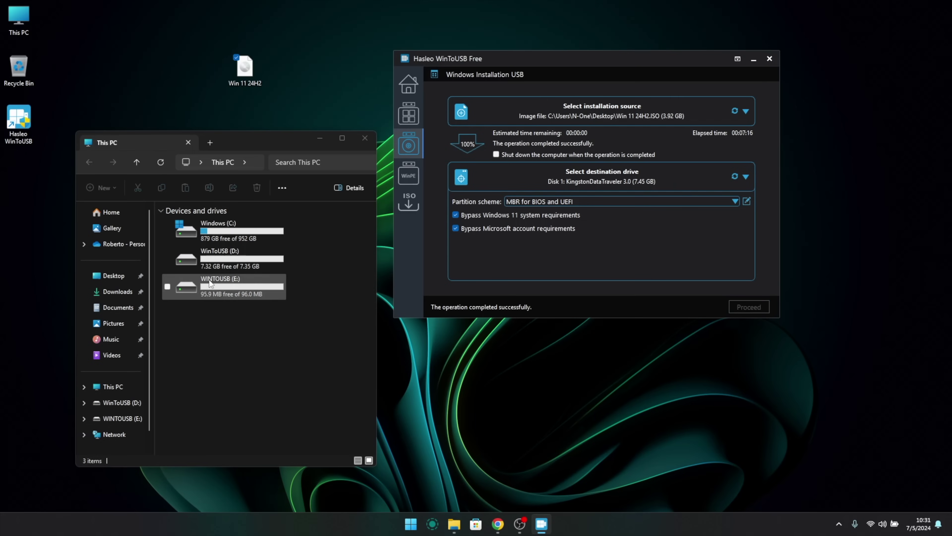
left_click(161, 165)
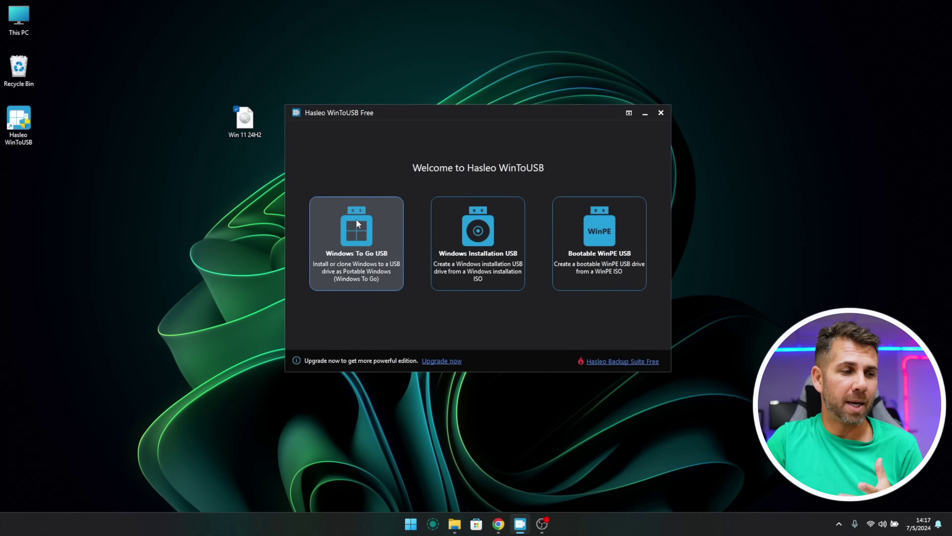
Step: Choose the Windows To Go USB tile on the WinToUSB welcome screen
left_click(356, 223)
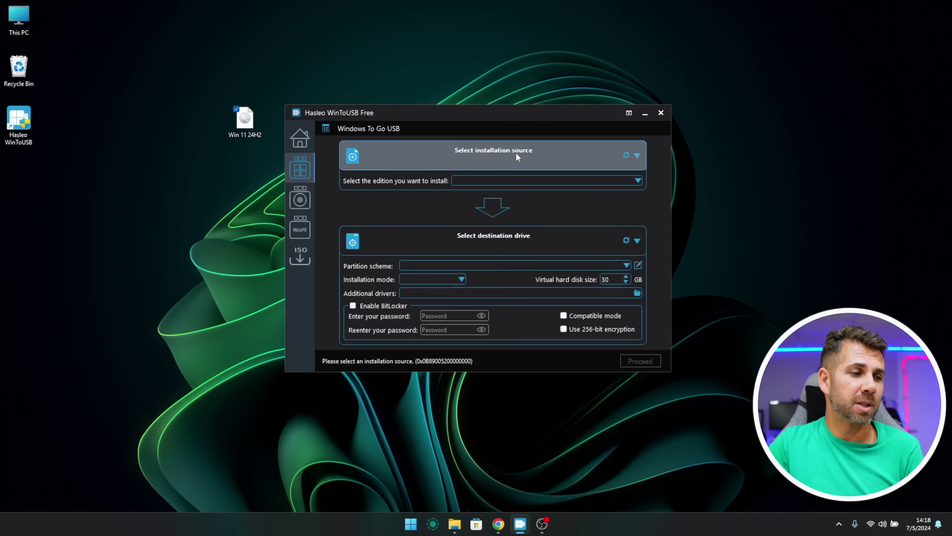
Step: Expand the Select installation source dropdown on the Windows To Go page
left_click(434, 152)
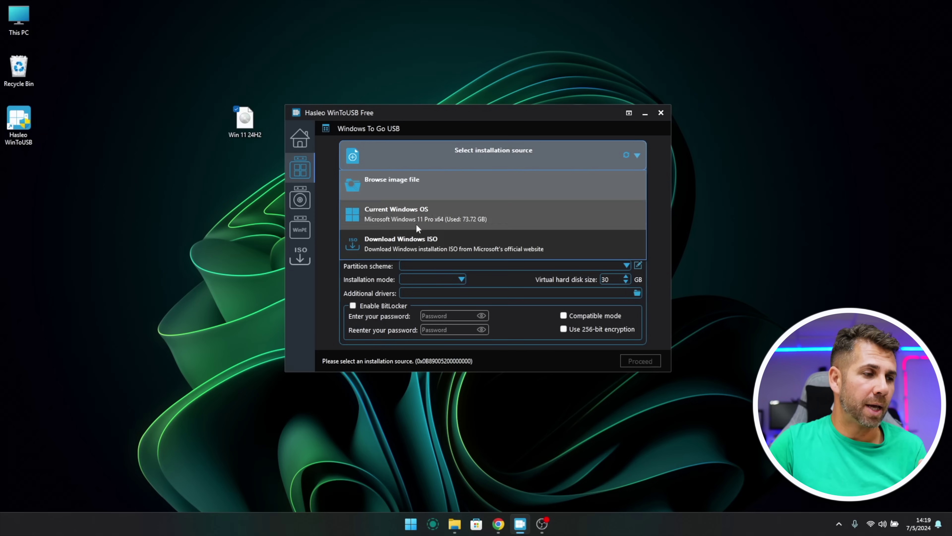
Step: Load Win 11 24H2.ISO from the Desktop as source and pick the Windows 11 Pro (x64) edition
left_click(399, 180)
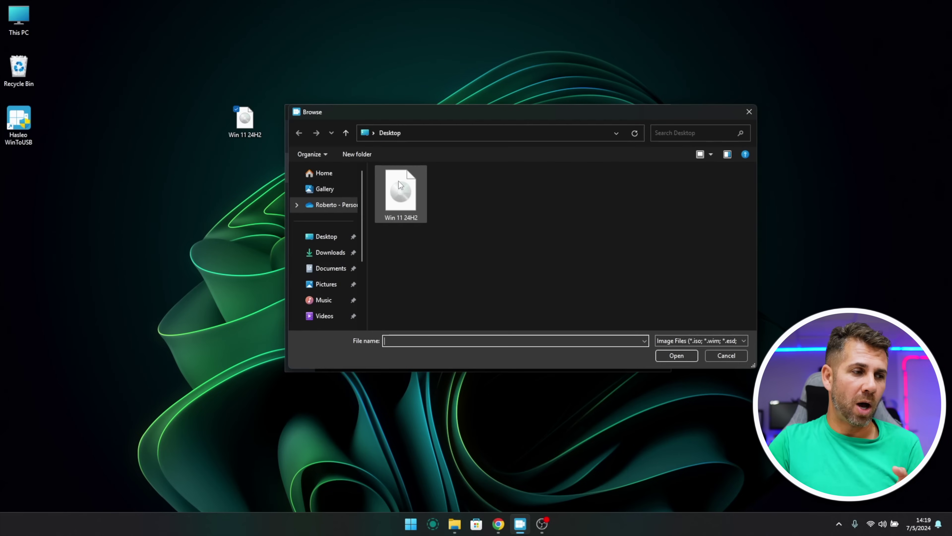
left_click(687, 357)
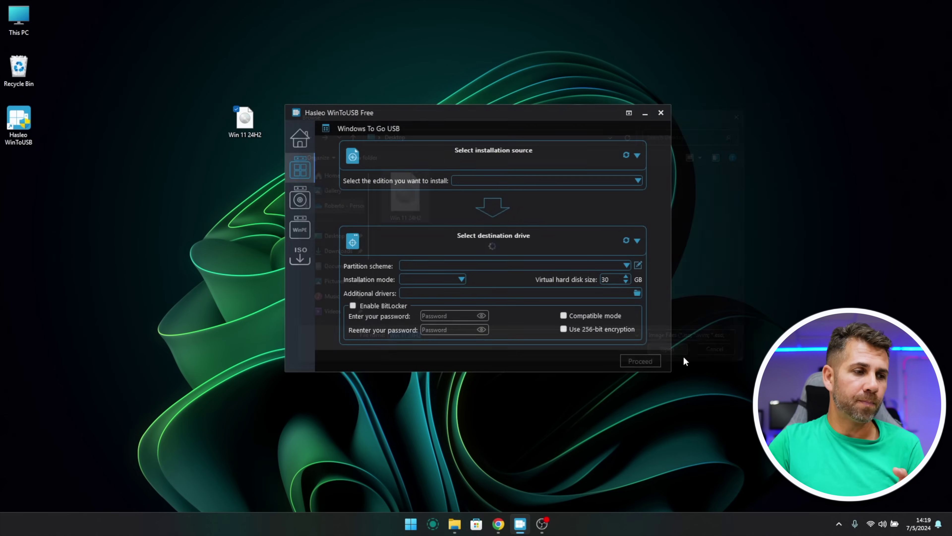
left_click(477, 181)
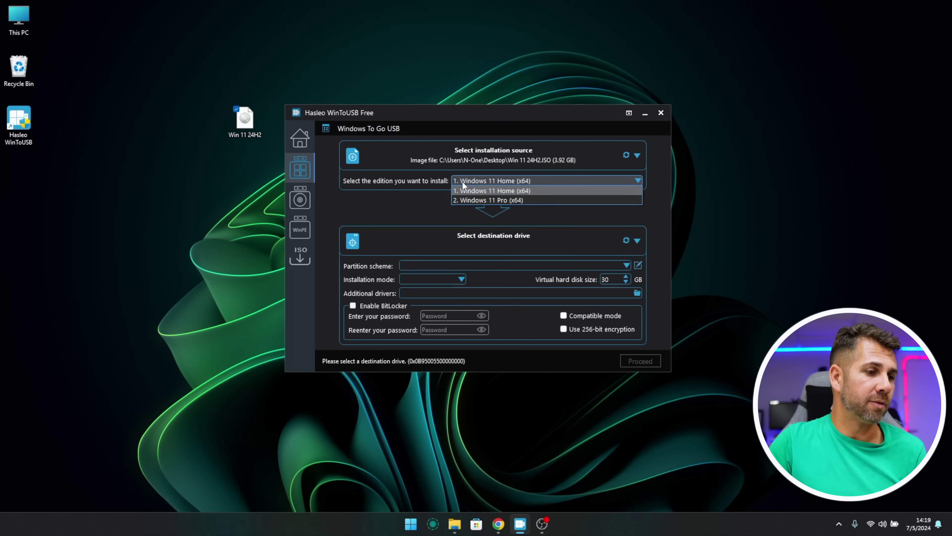
left_click(503, 200)
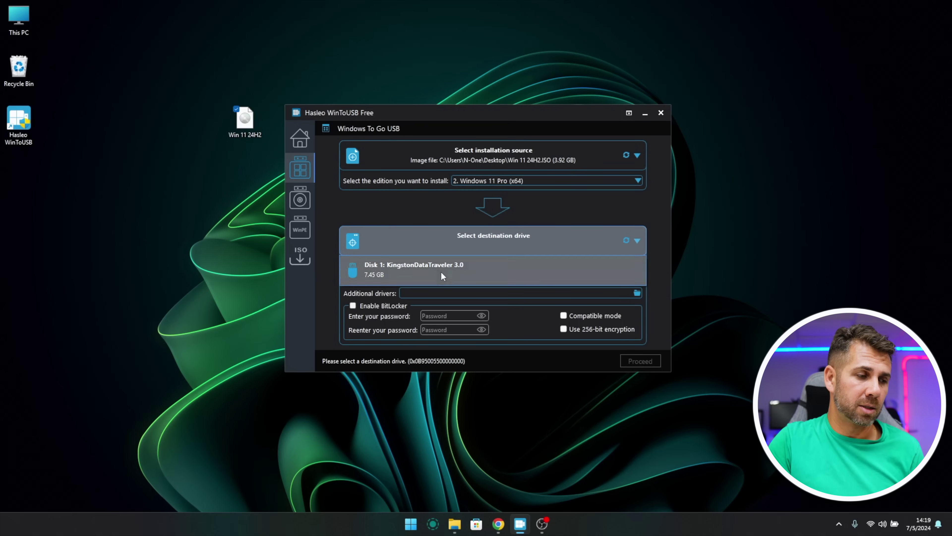
Step: Set Disk 1: KingstonDataTraveler 3.0 as the destination and view the partition scheme options
left_click(441, 272)
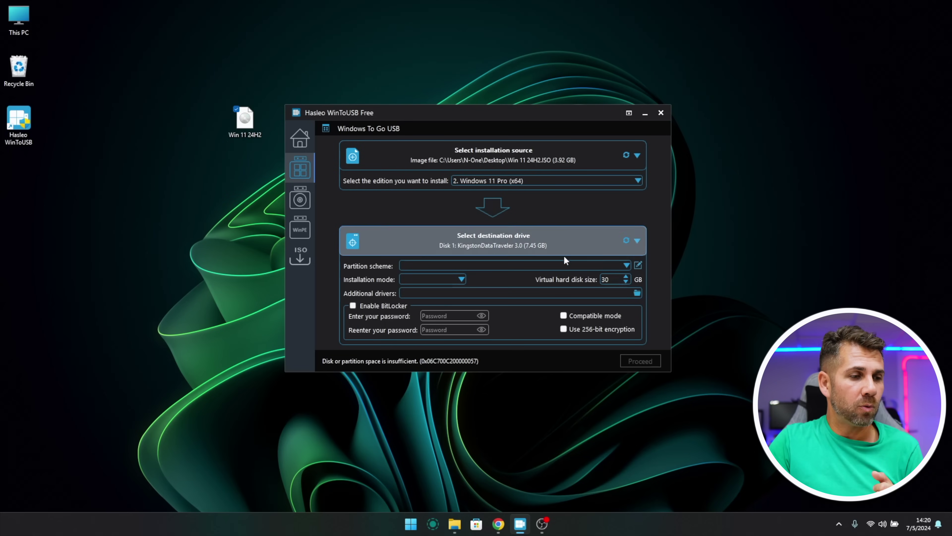
left_click(581, 264)
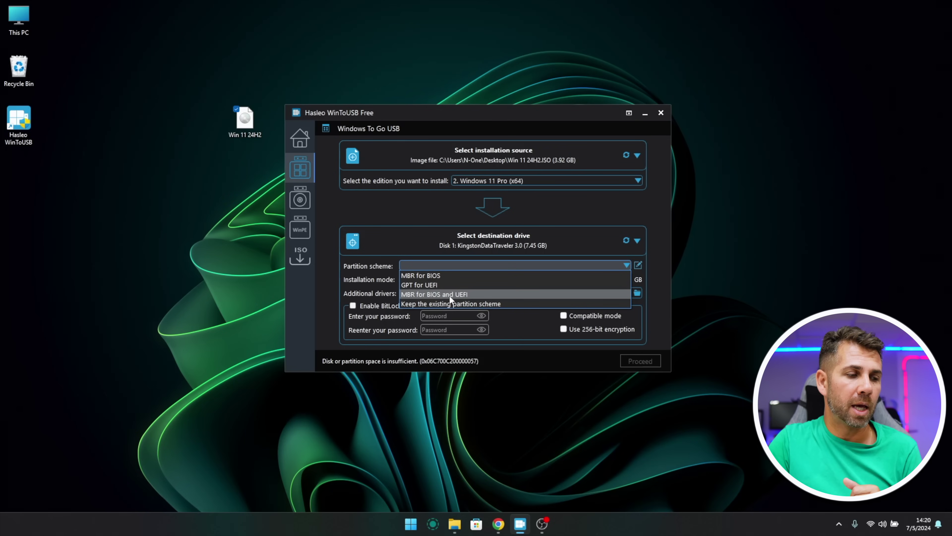
Step: Reopen the destination list and keep Disk 1, the 7.45 GB Kingston drive, selected
left_click(416, 244)
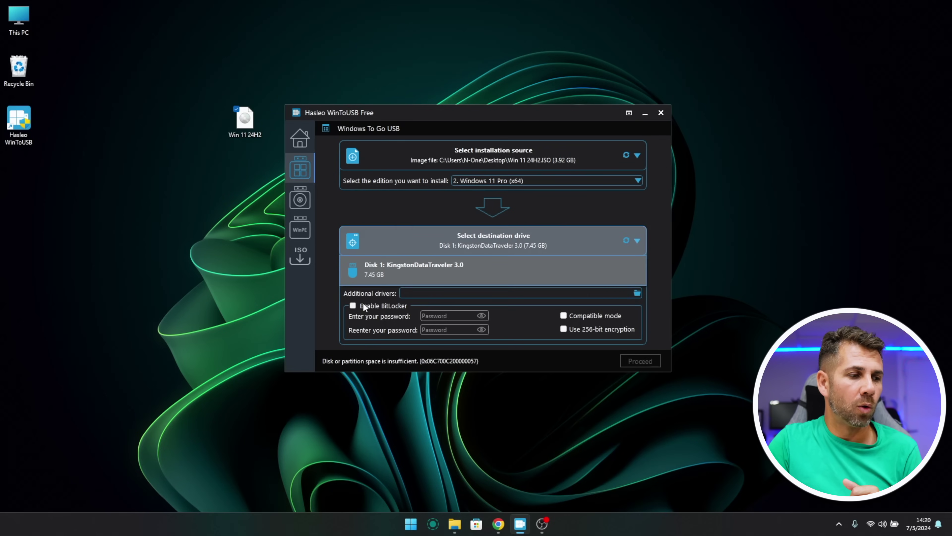
left_click(371, 282)
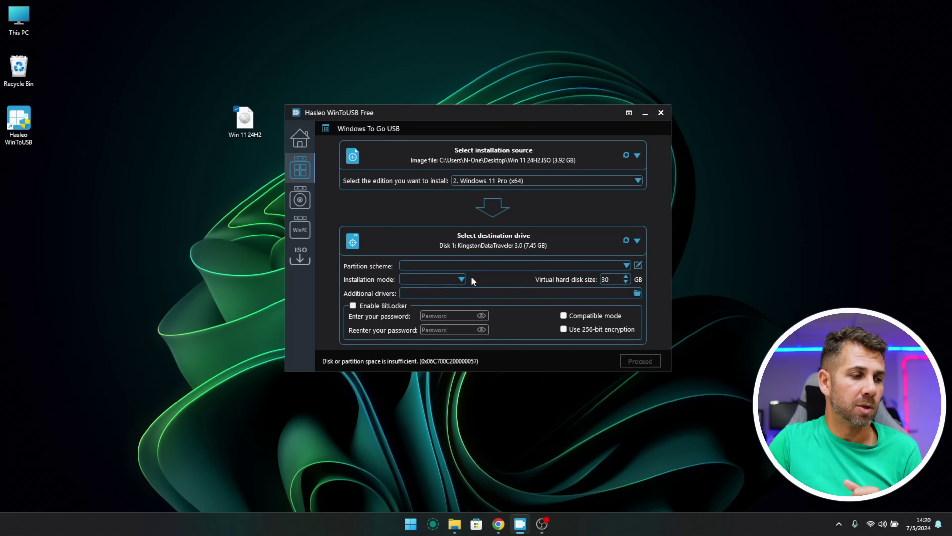